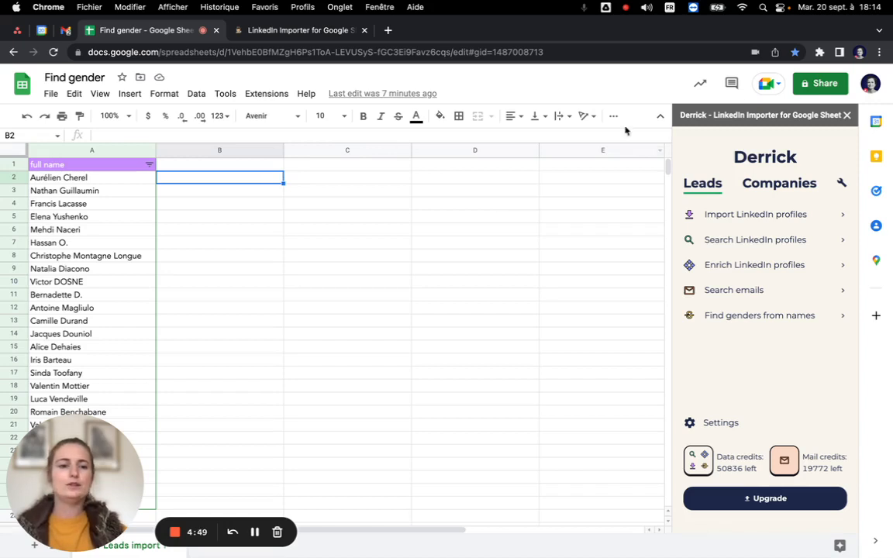
# - Close the Derrick sidebar and view the free download offer on the Derrick App website, returning to the Find gender sheet
pyautogui.click(848, 116)
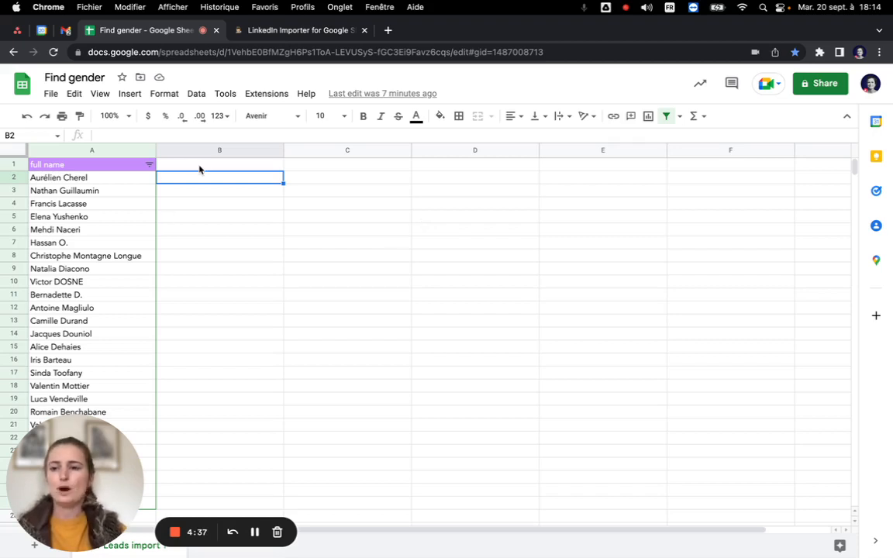
pyautogui.click(302, 31)
pyautogui.scroll(3, 271, 249)
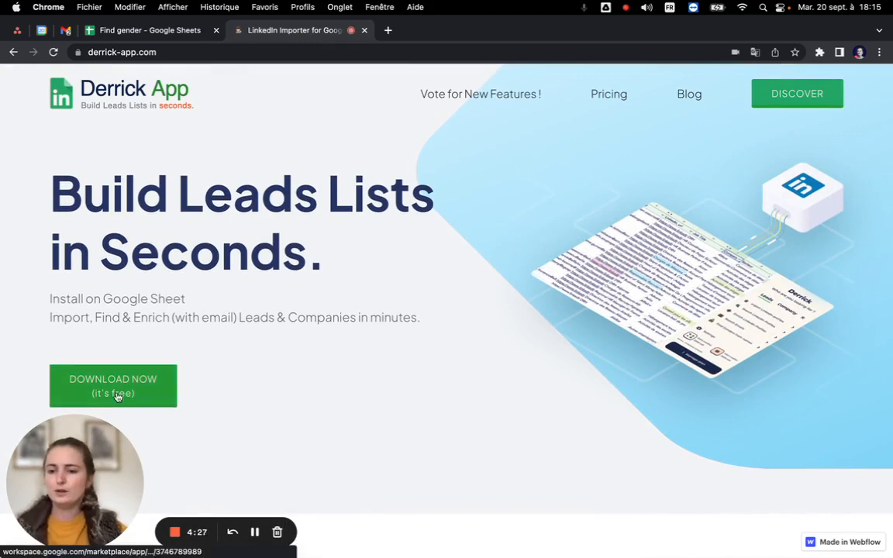
pyautogui.click(155, 33)
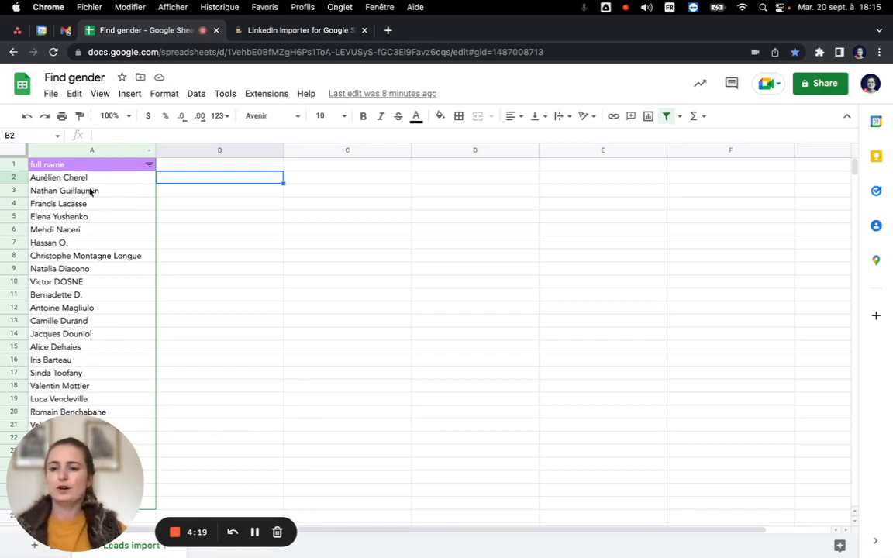
# - Open the sidebar of the LinkedIn Importer and Email Finder - Derrick add-on
pyautogui.click(261, 95)
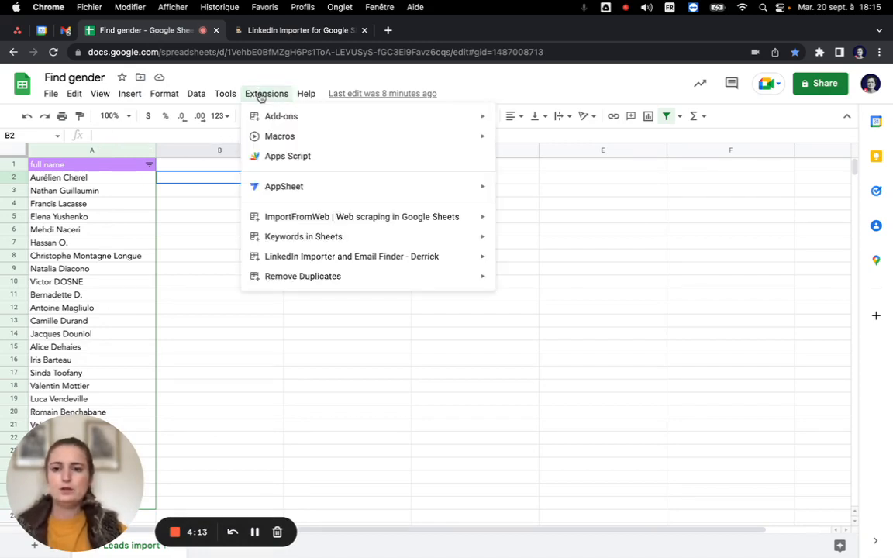
pyautogui.moveTo(314, 257)
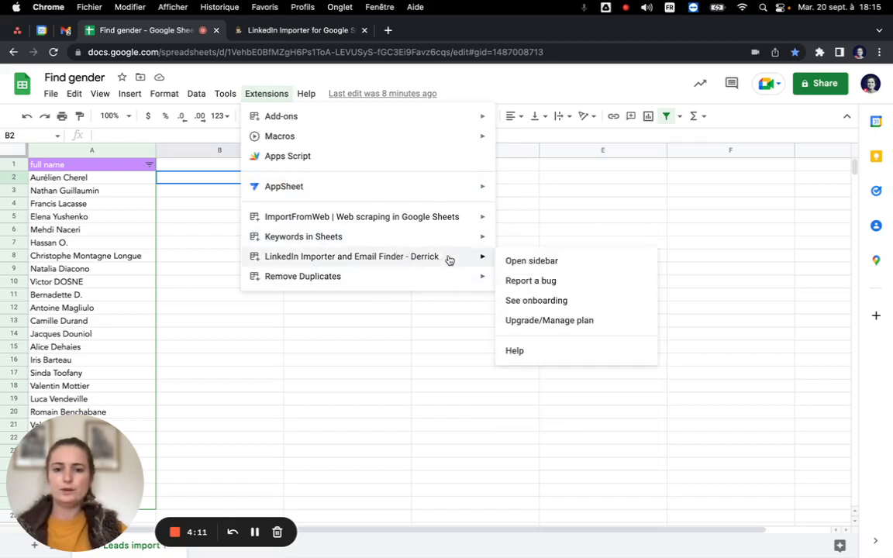
pyautogui.click(532, 262)
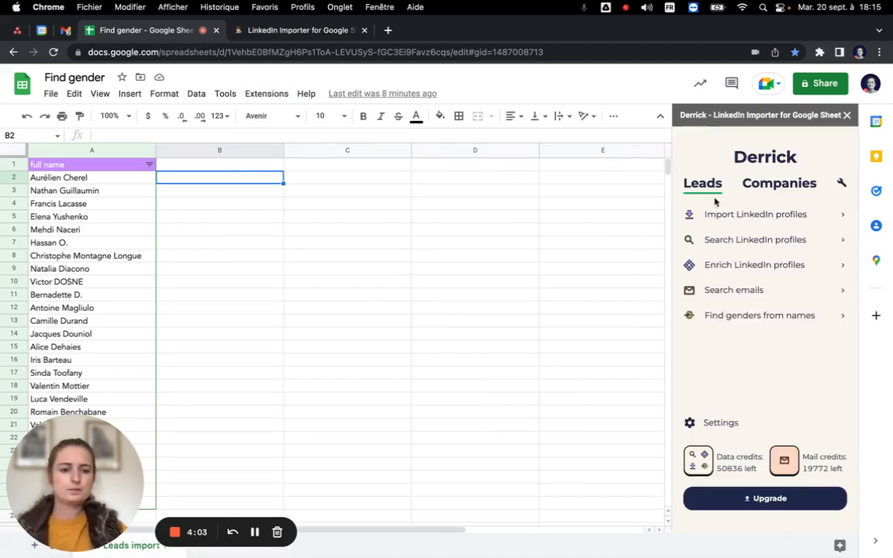
# - Run Find genders from names in Derrick, using full name as the fullname column
pyautogui.click(768, 317)
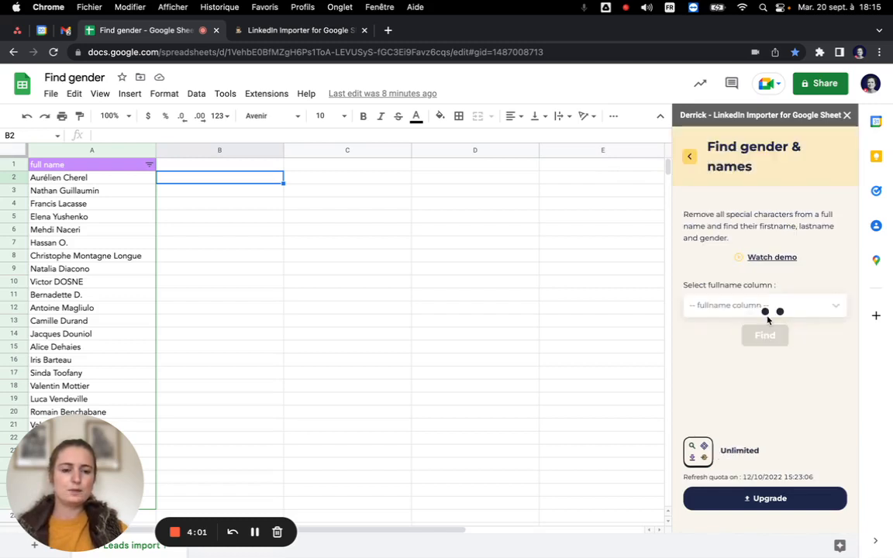
pyautogui.click(728, 307)
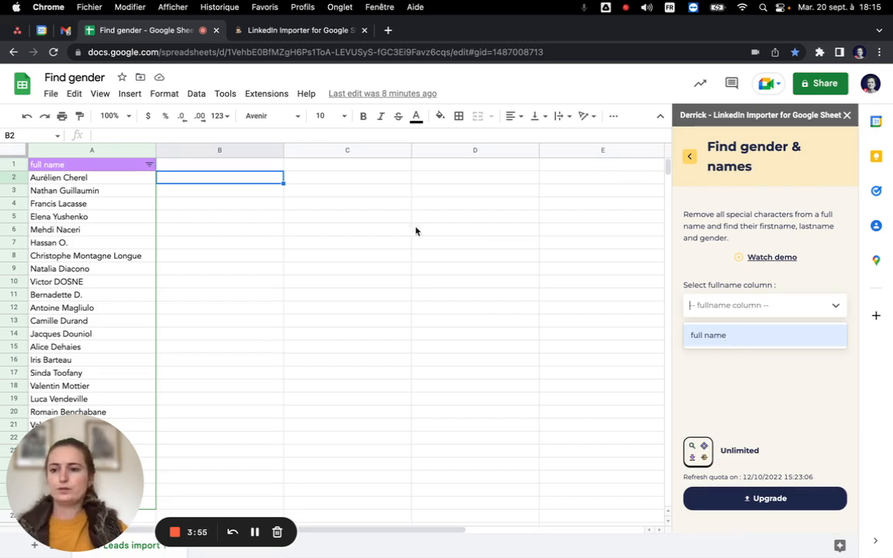
pyautogui.click(765, 337)
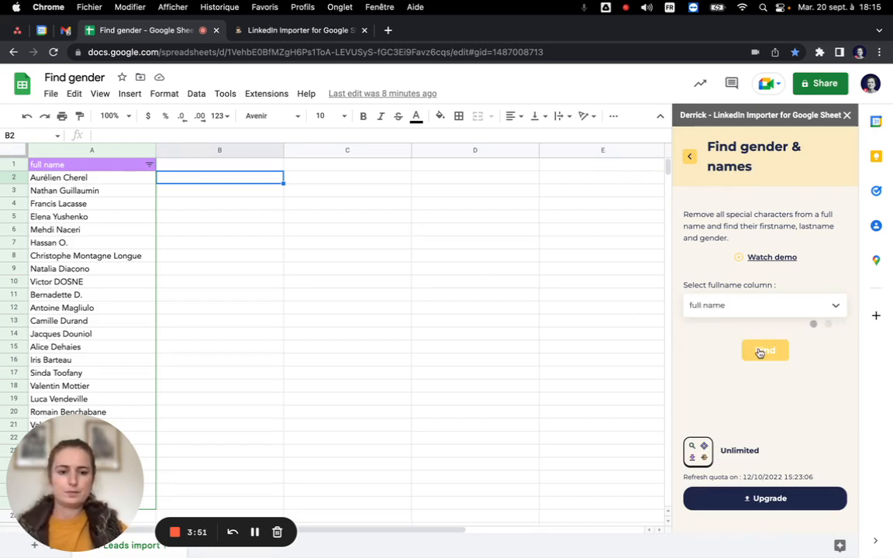
pyautogui.click(760, 352)
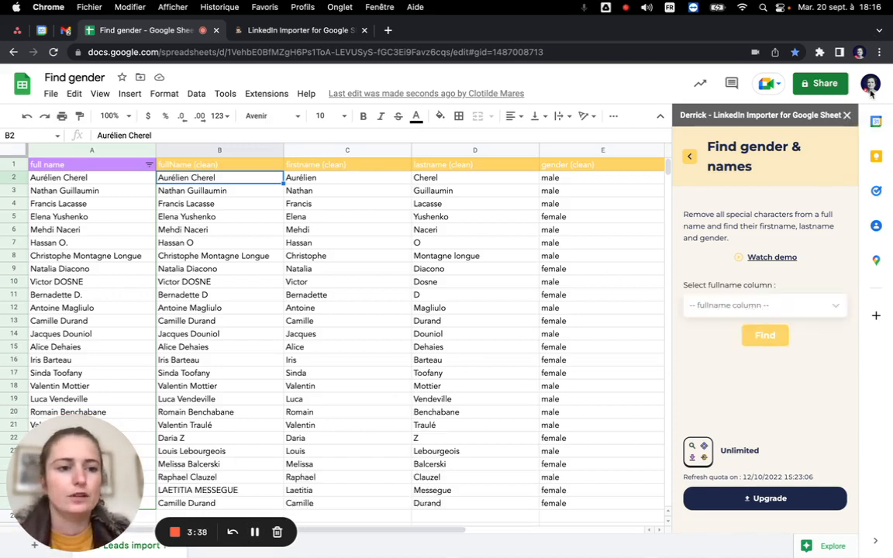
# - Close the Derrick sidebar and compare the original full names with the cleaned name columns, including the emoji entry in row 23
pyautogui.click(847, 115)
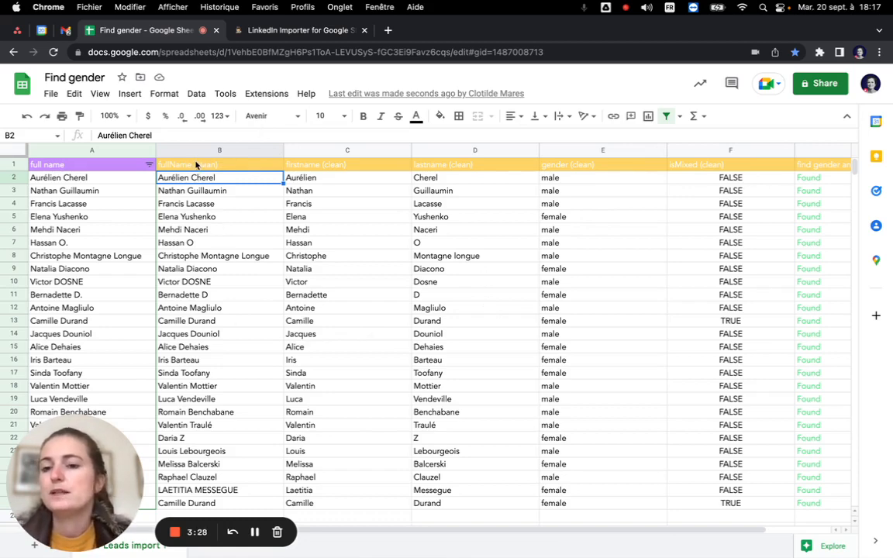
pyautogui.scroll(-2, 208, 195)
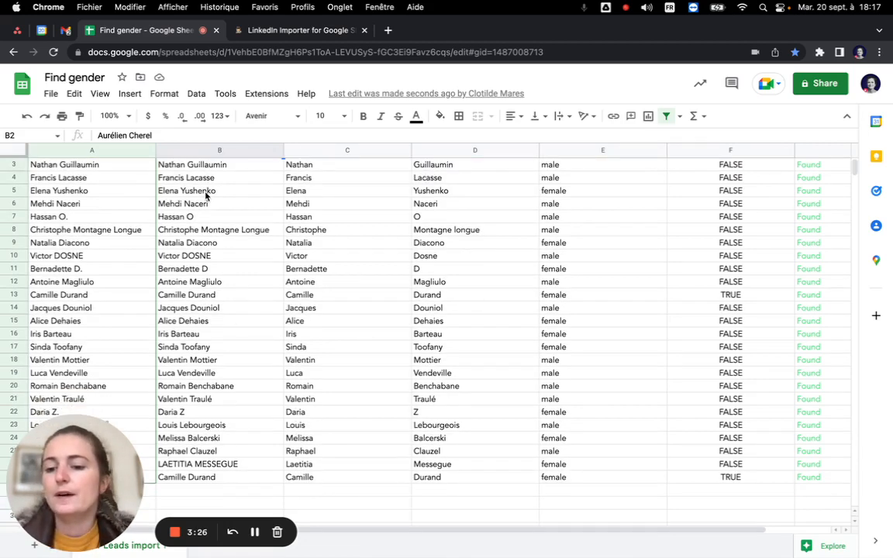
pyautogui.scroll(2, 205, 194)
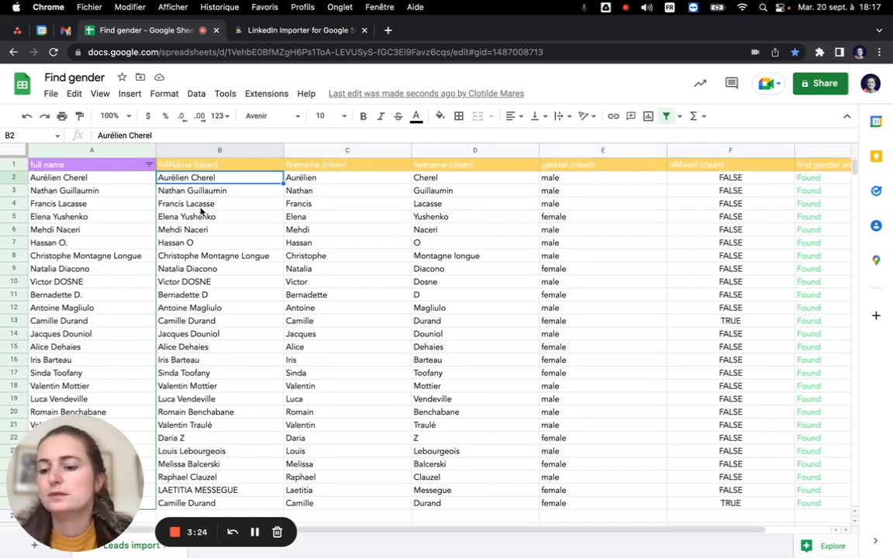
pyautogui.scroll(-5, 199, 209)
pyautogui.scroll(-1, 200, 209)
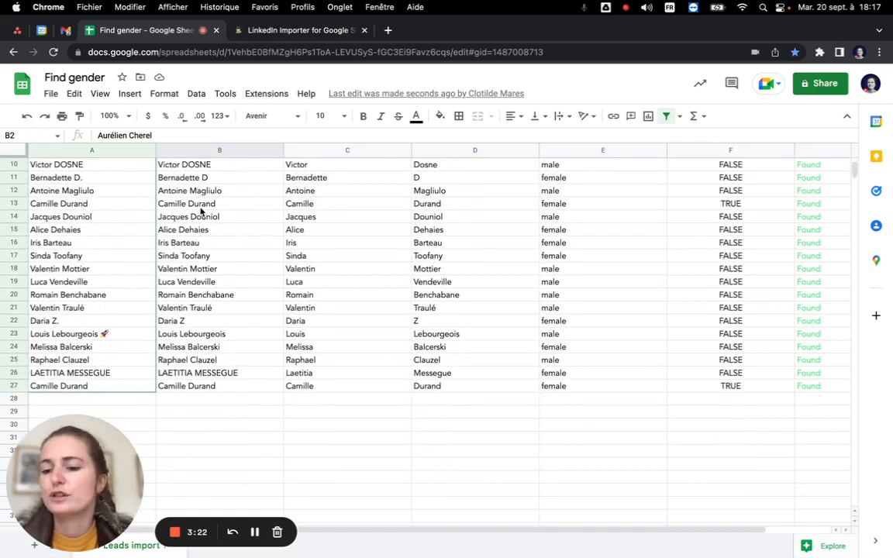
pyautogui.click(107, 334)
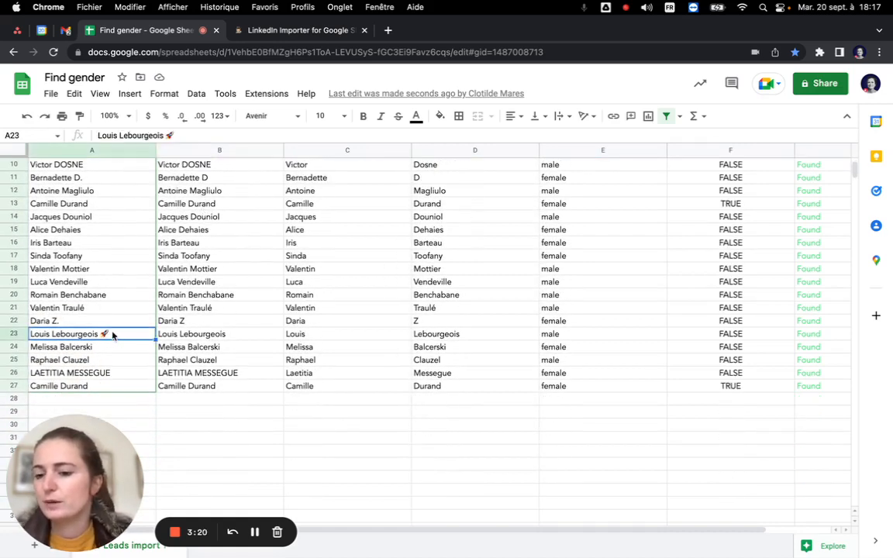
pyautogui.click(208, 338)
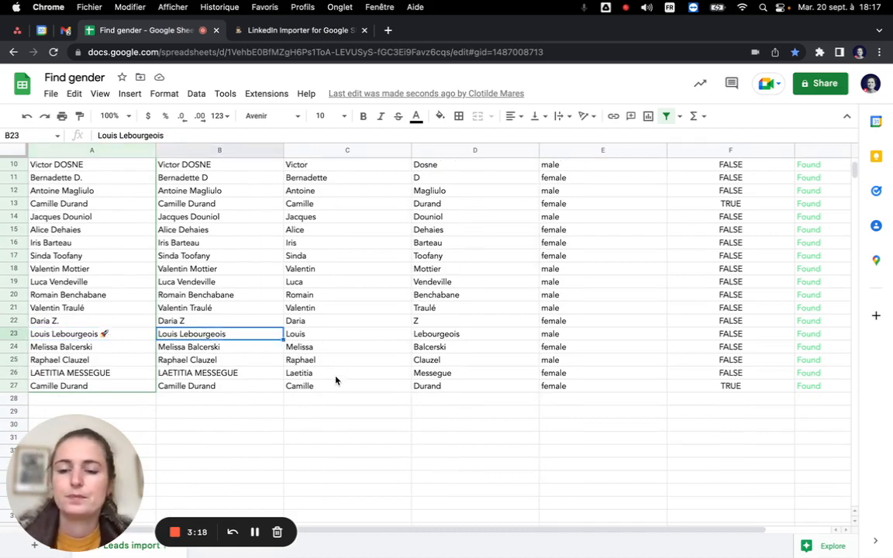
pyautogui.scroll(5, 336, 380)
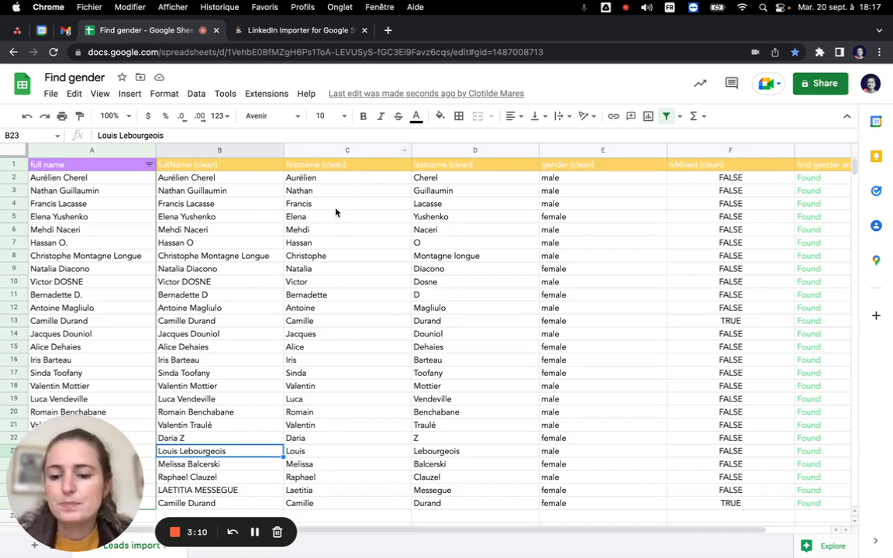
pyautogui.scroll(-5, 336, 212)
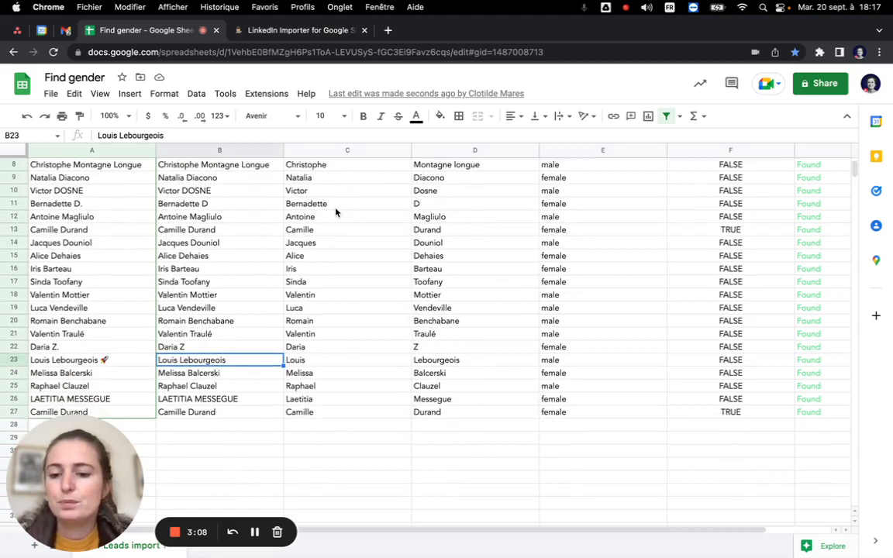
pyautogui.scroll(-1, 336, 212)
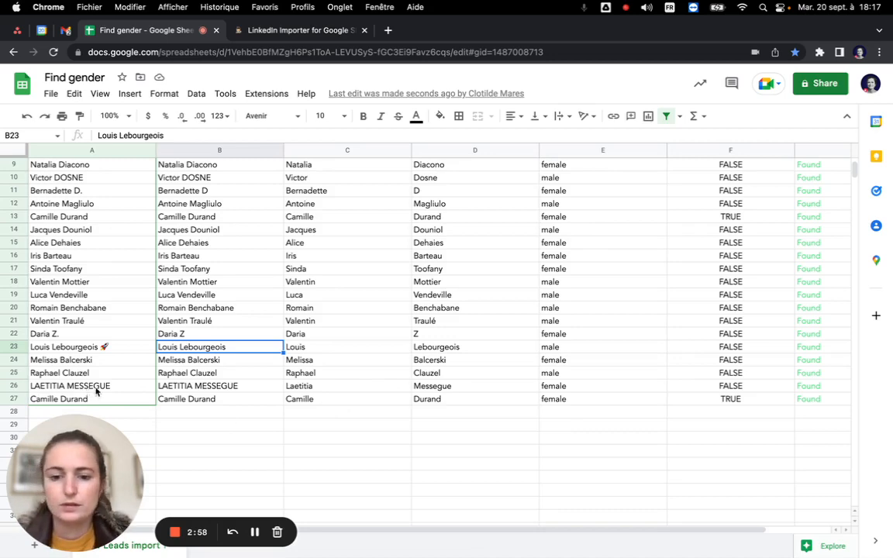
pyautogui.scroll(3, 444, 391)
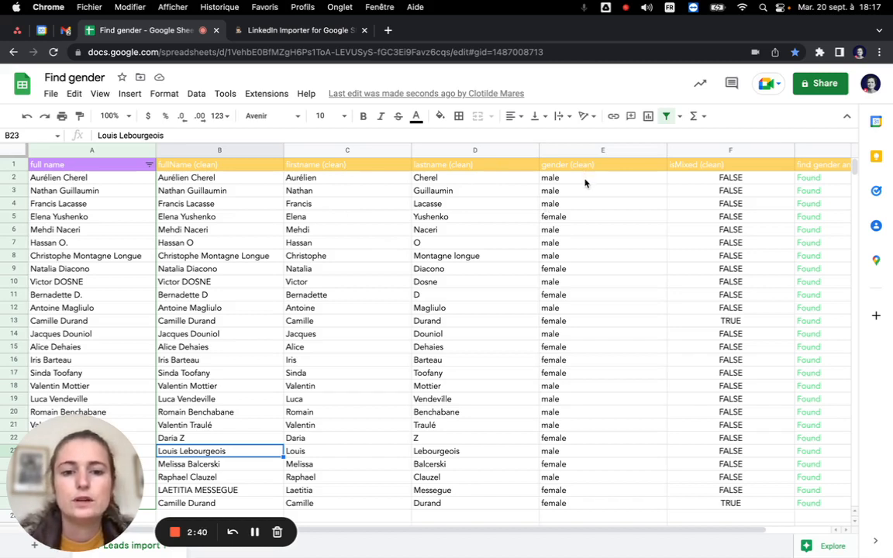
# - Examine the gender (clean) and isMixed (clean) values against first names, comparing rows 2 and 13
pyautogui.moveTo(585, 183)
pyautogui.mouseDown()
pyautogui.moveTo(584, 207)
pyautogui.moveTo(577, 196)
pyautogui.mouseUp()
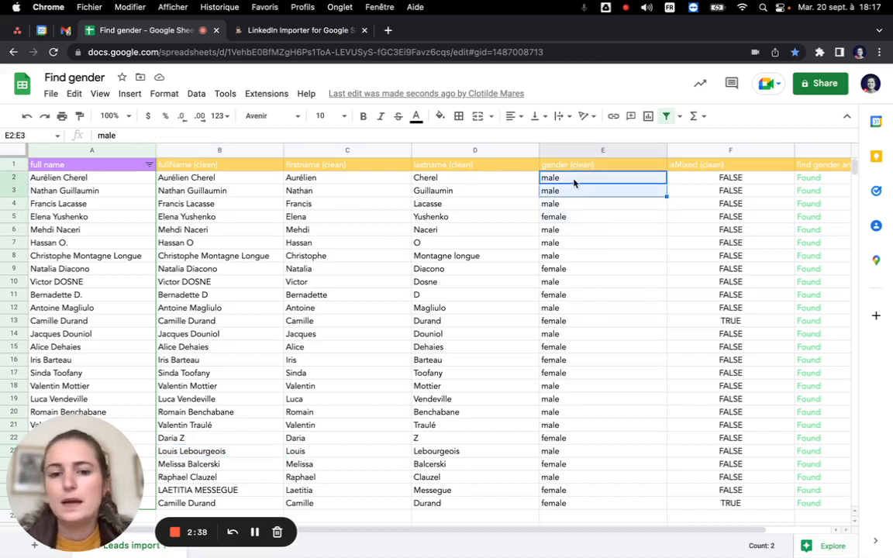
pyautogui.click(577, 204)
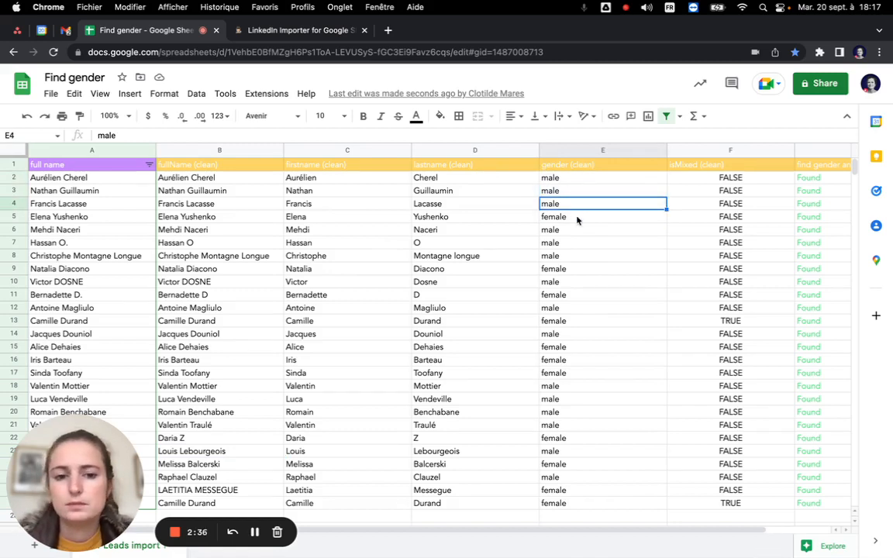
pyautogui.click(577, 219)
pyautogui.click(579, 232)
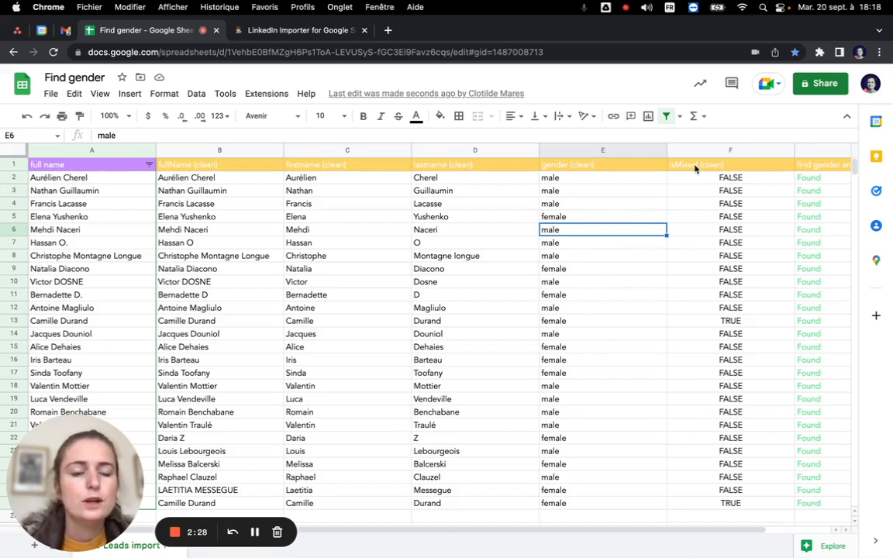
pyautogui.click(738, 180)
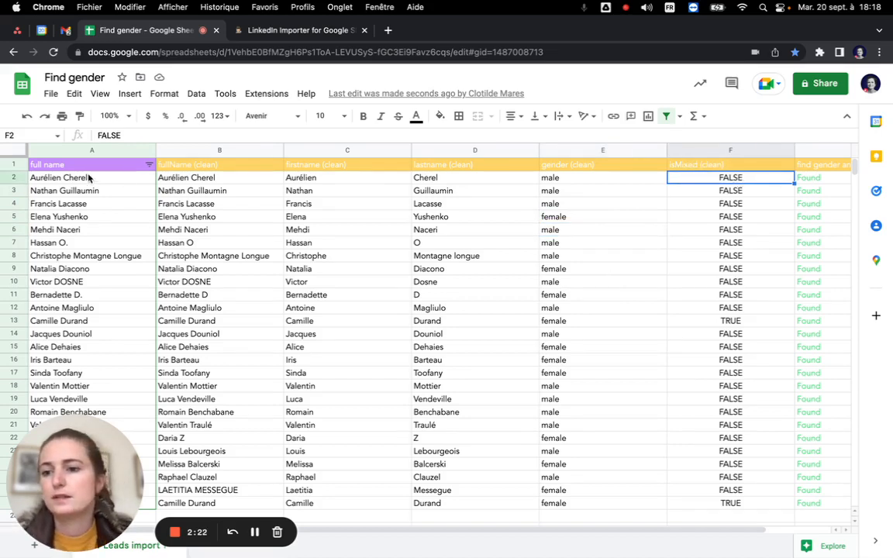
pyautogui.click(321, 180)
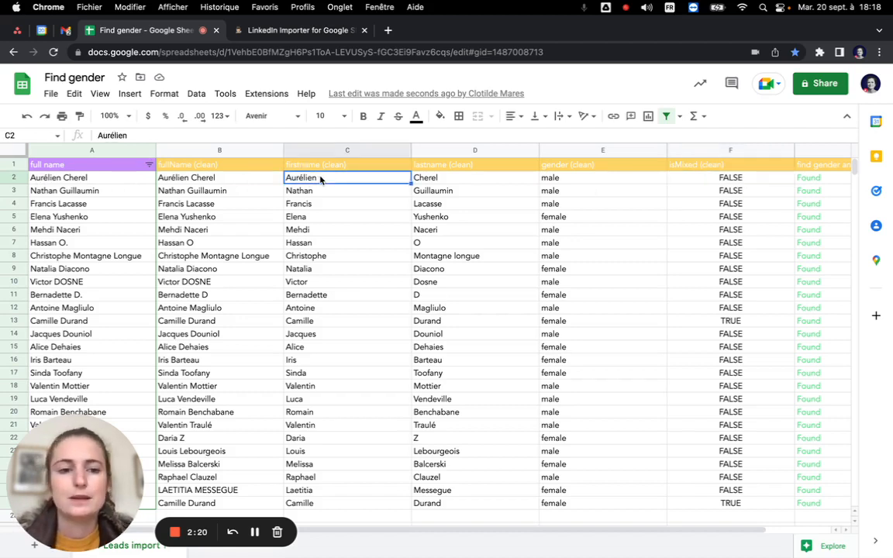
pyautogui.click(740, 325)
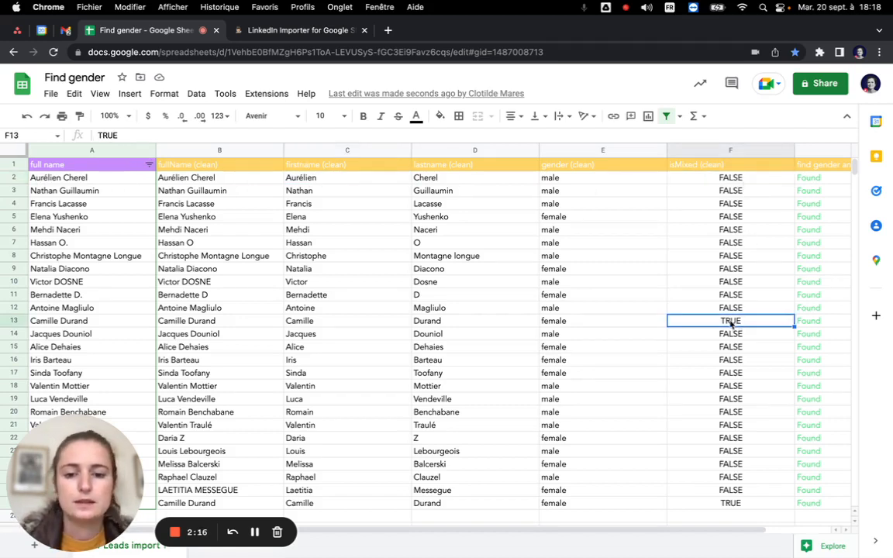
pyautogui.click(324, 325)
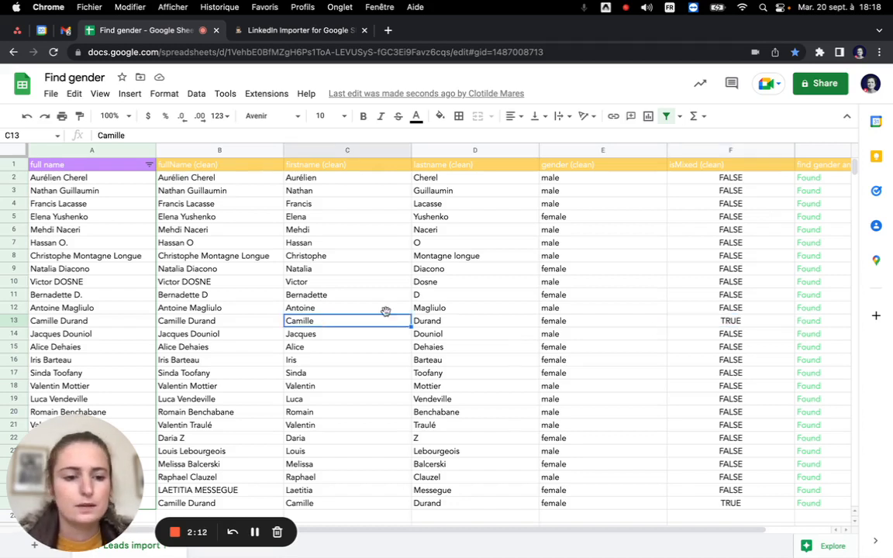
pyautogui.click(708, 319)
# - Replace the filter on the full name column with one covering the whole table, A1:G27
pyautogui.click(763, 168)
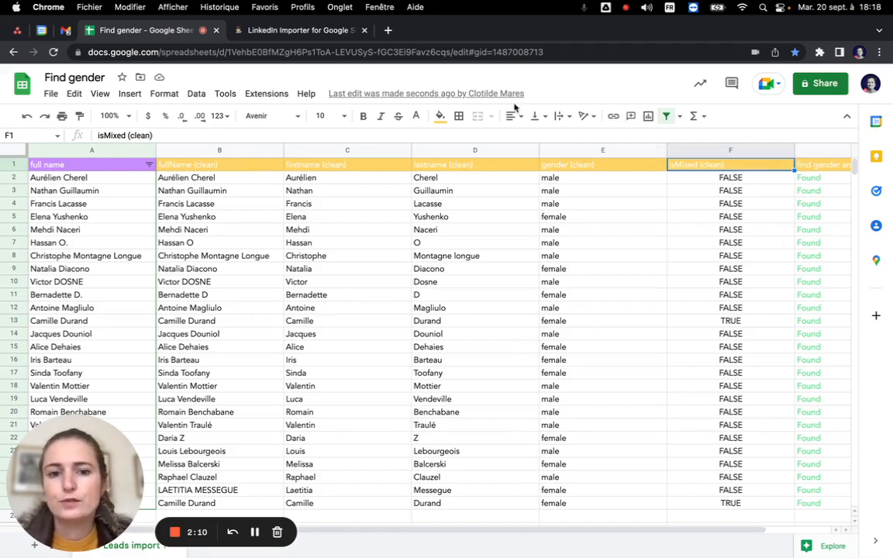
pyautogui.click(663, 117)
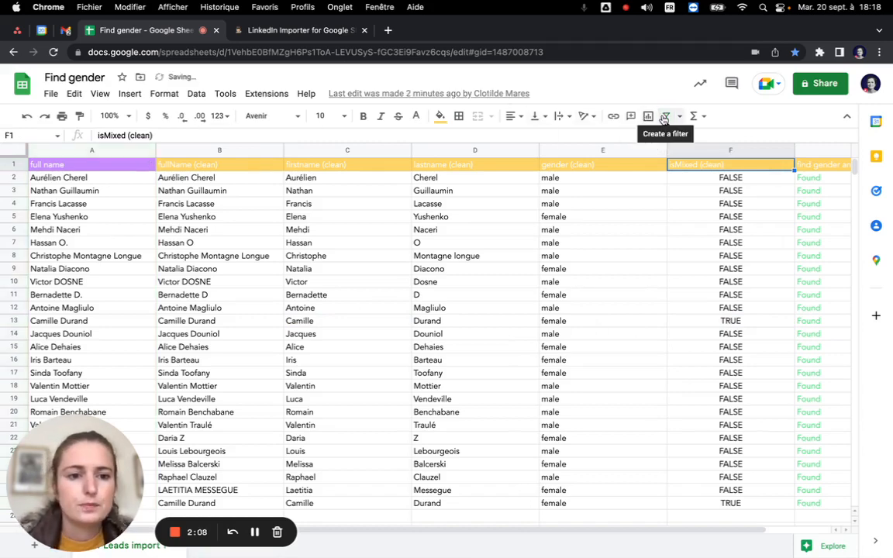
pyautogui.click(664, 116)
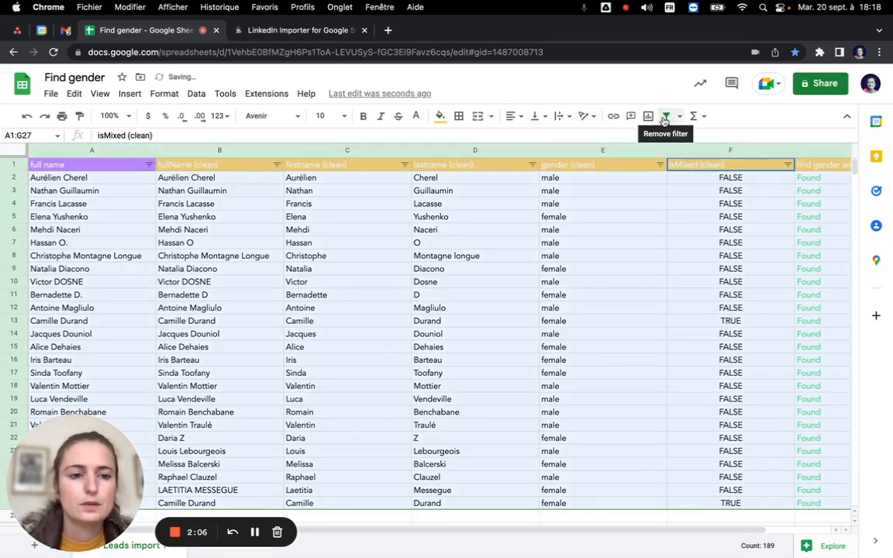
pyautogui.click(729, 202)
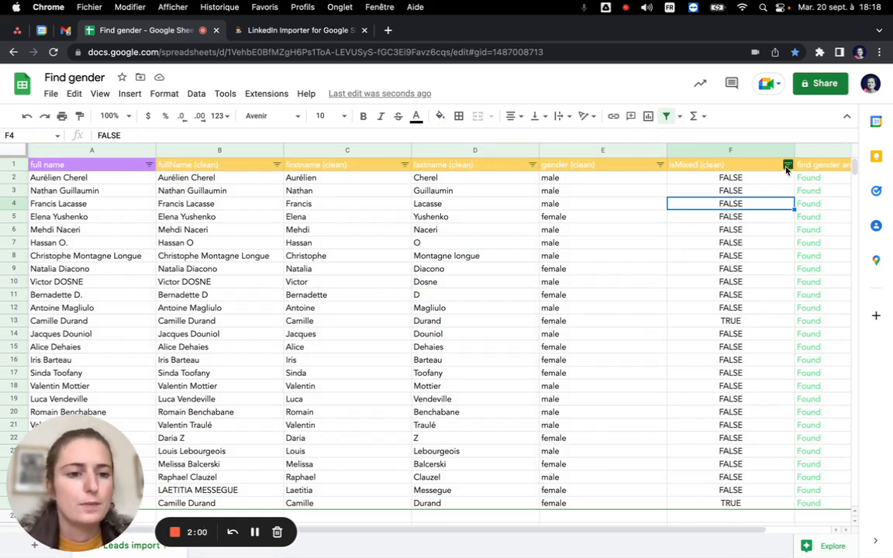
# - Filter the isMixed (clean) column by value, excluding FALSE so that only TRUE rows are listed
pyautogui.click(787, 169)
pyautogui.click(653, 371)
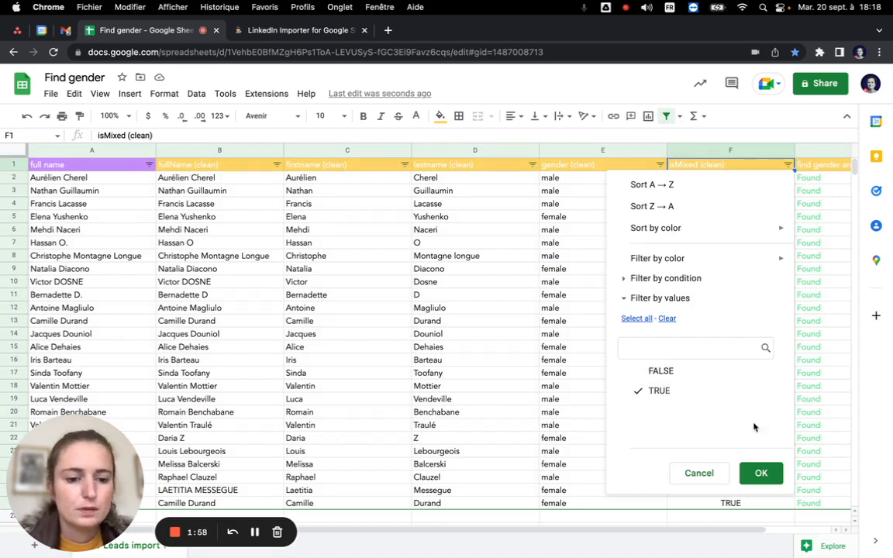
pyautogui.click(763, 473)
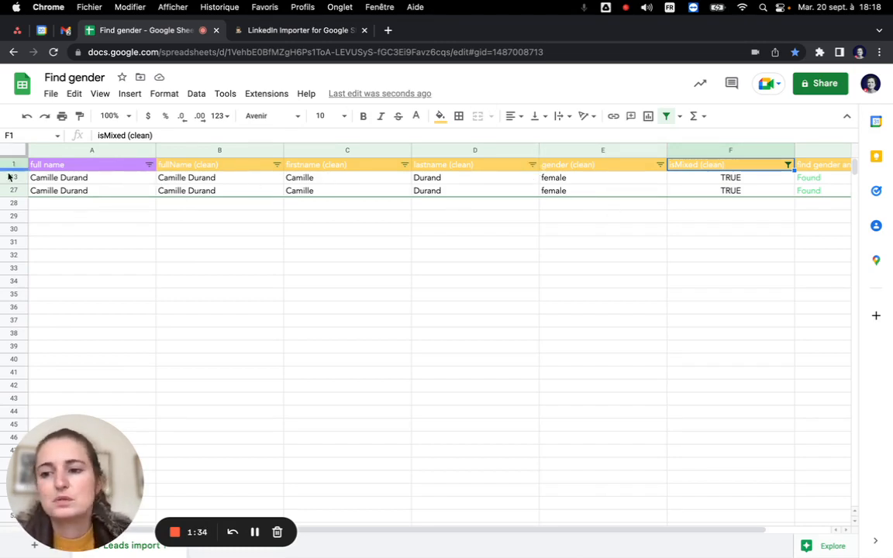
# - Delete the two filtered rows, 13 and 27, whose isMixed (clean) value is TRUE
pyautogui.moveTo(14, 178); pyautogui.dragTo(23, 189)
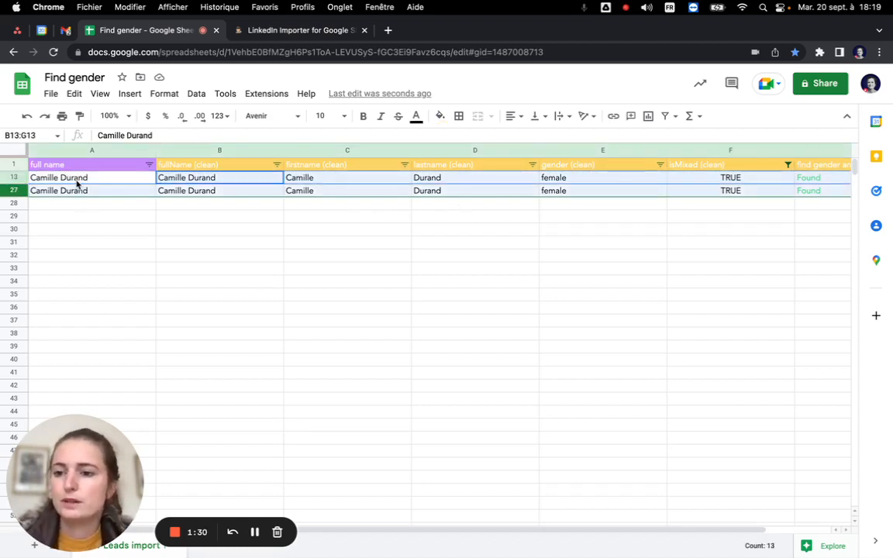
pyautogui.click(17, 178)
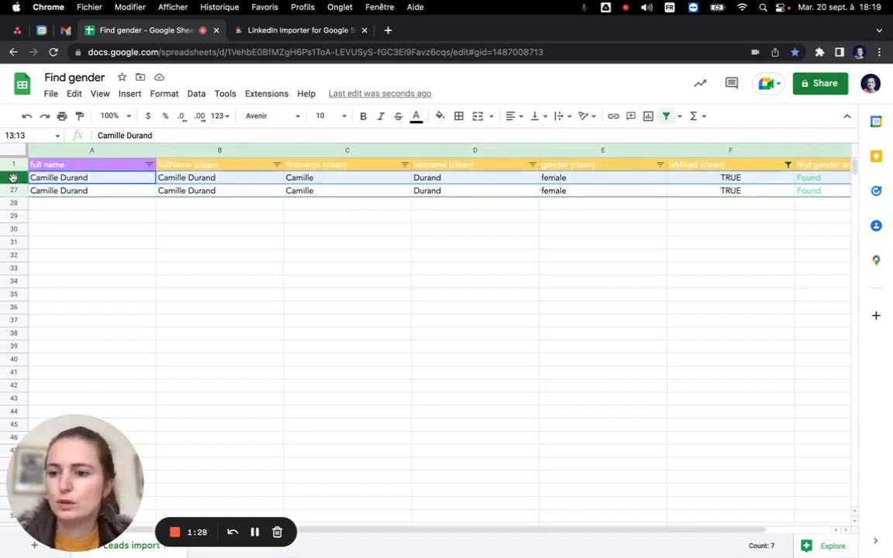
pyautogui.moveTo(13, 178)
pyautogui.mouseDown()
pyautogui.moveTo(13, 190)
pyautogui.moveTo(16, 169)
pyautogui.moveTo(17, 178)
pyautogui.mouseUp()
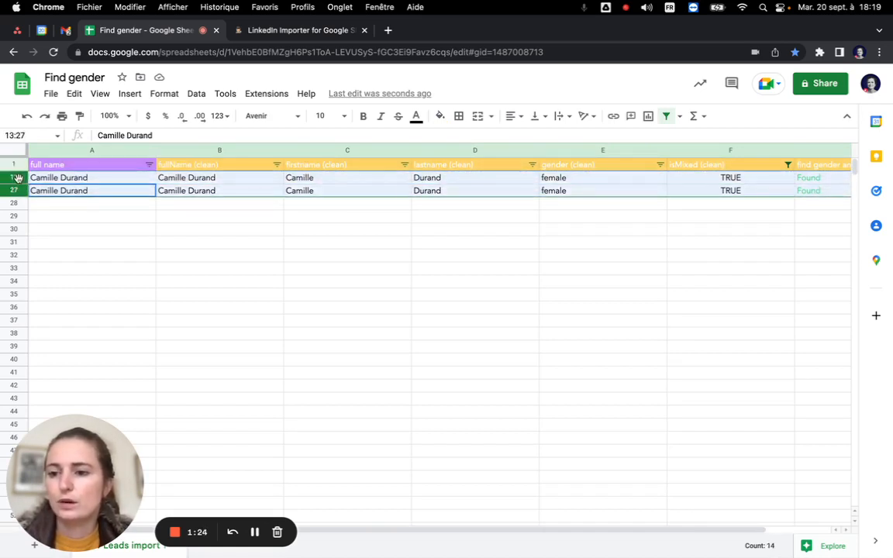
pyautogui.rightClick(63, 190)
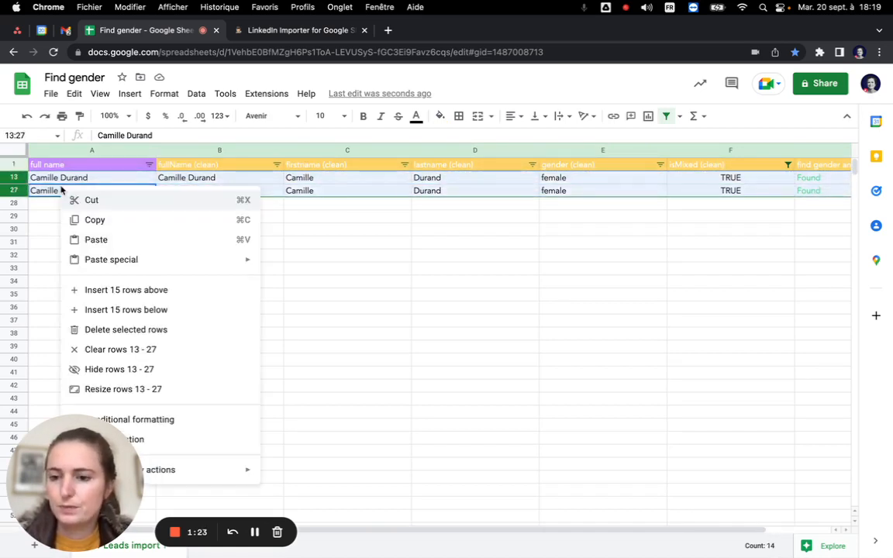
pyautogui.click(122, 332)
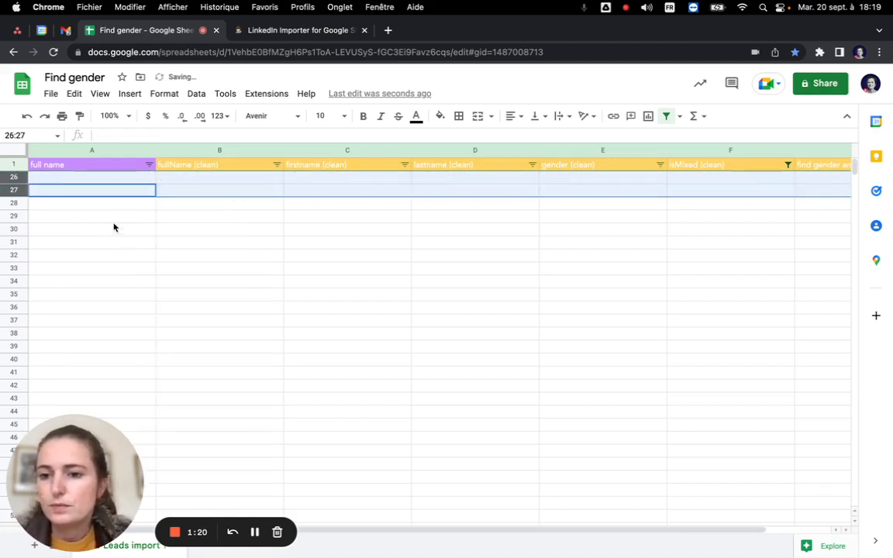
# - Include FALSE again in the isMixed (clean) value filter and look through the remaining rows
pyautogui.click(573, 231)
pyautogui.click(788, 165)
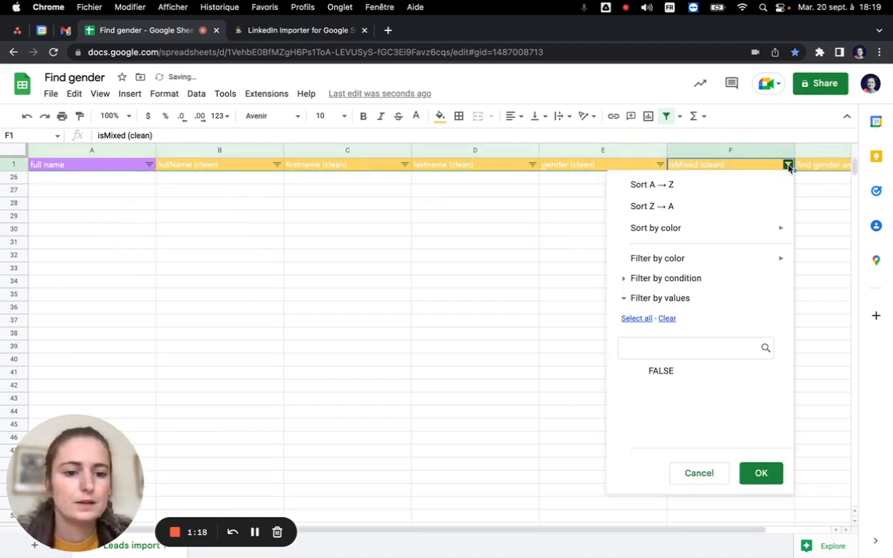
pyautogui.click(642, 373)
pyautogui.click(758, 472)
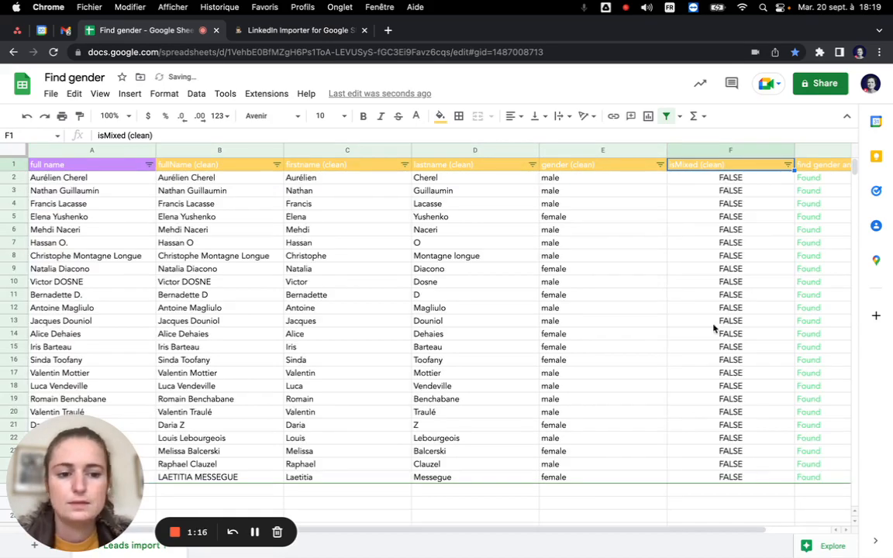
pyautogui.scroll(-2, 715, 330)
pyautogui.scroll(2, 715, 330)
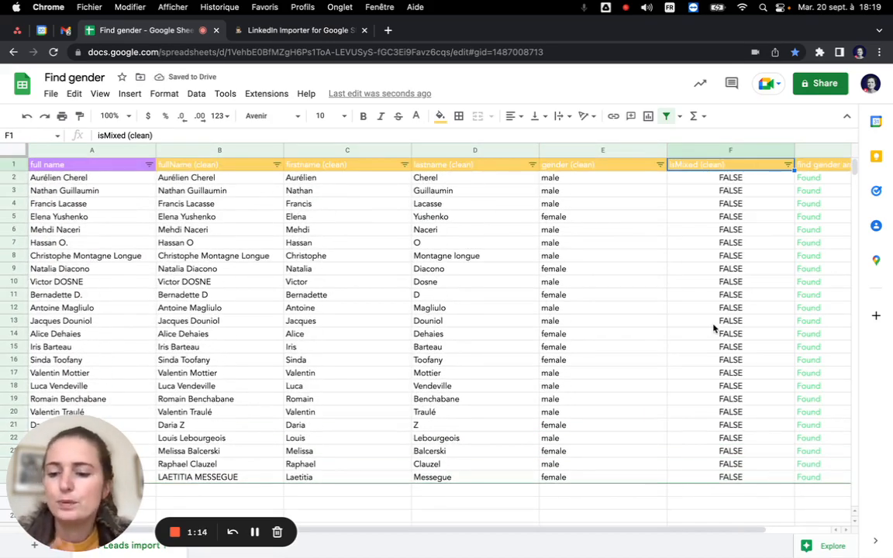